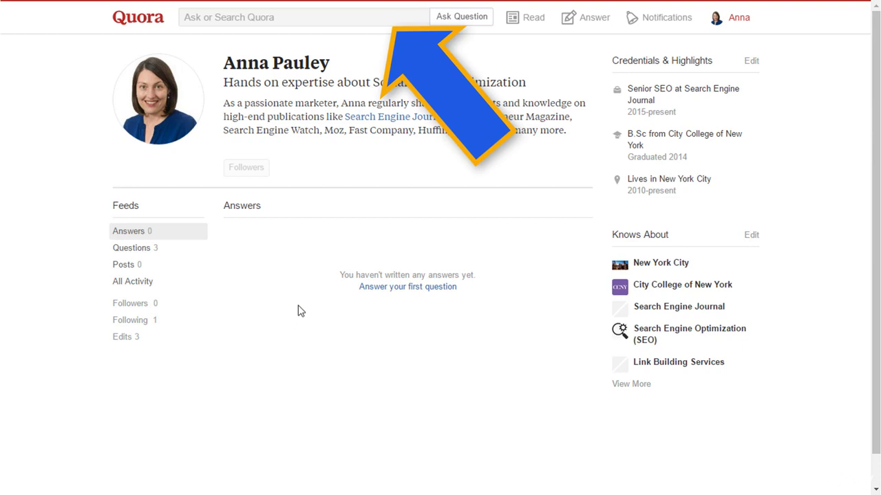
# Paste and submit the question 'How can I earn an editorial back link from nytimes's article?'
pyautogui.click(298, 22)
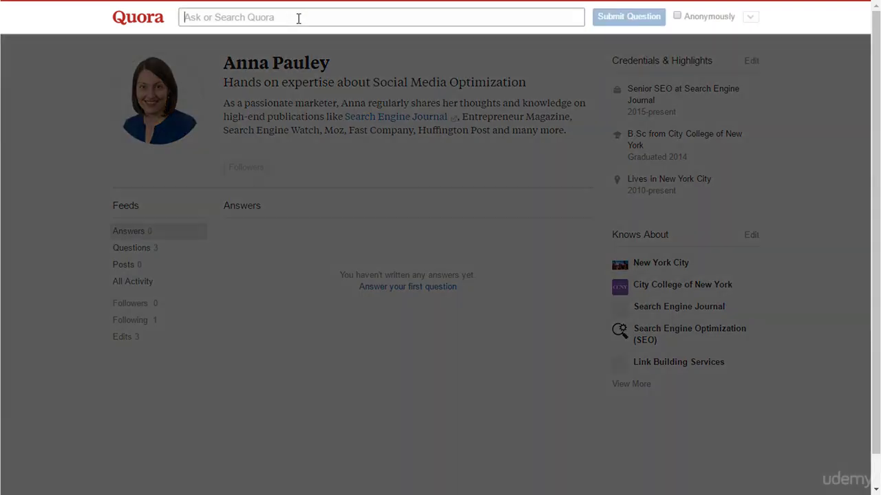
pyautogui.write("How can I earn an editorial back link from nytimes's article?")
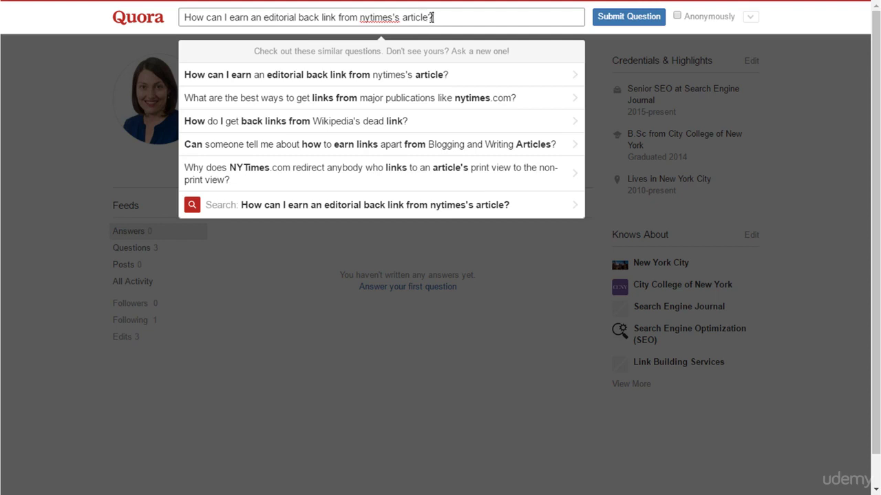
pyautogui.click(622, 18)
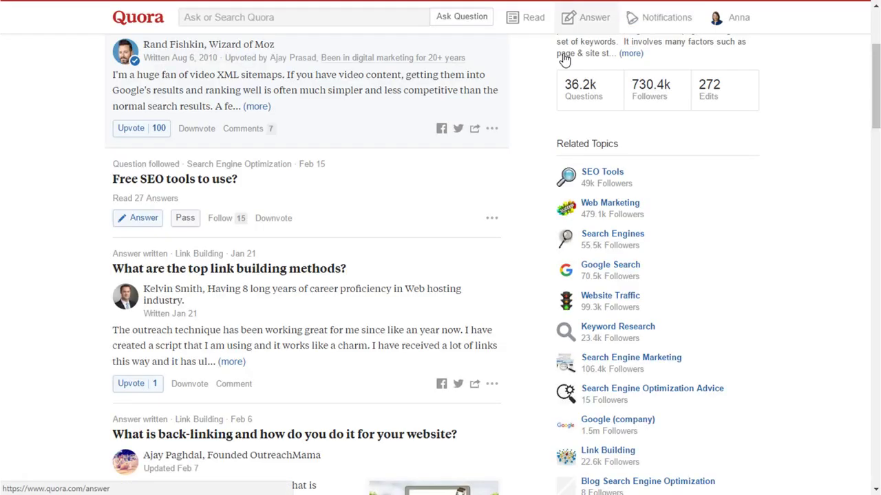
# Expand the answer recommending video XML sitemaps and upvote it
pyautogui.click(249, 113)
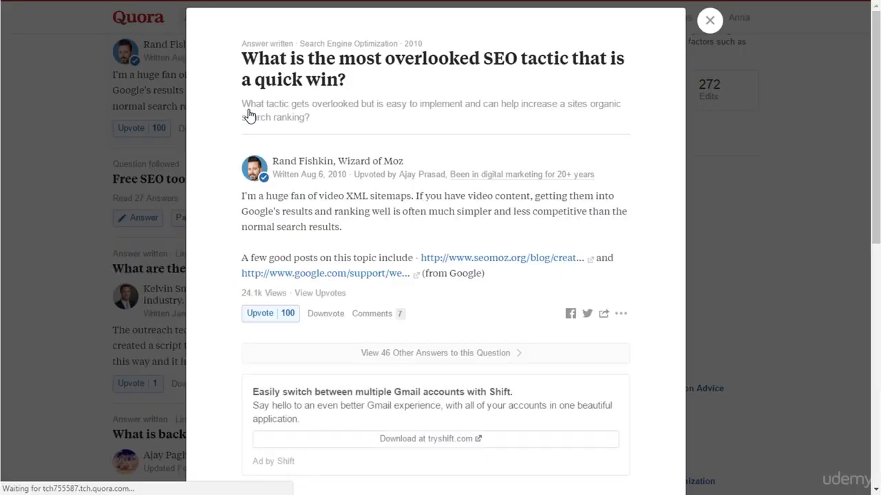
pyautogui.click(253, 318)
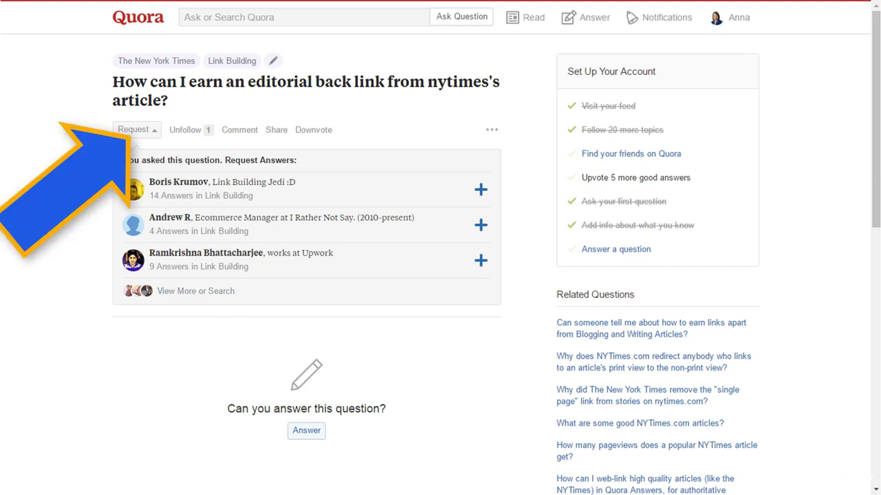
# Request answers from the three suggested link-building writers
pyautogui.click(154, 135)
pyautogui.click(154, 135)
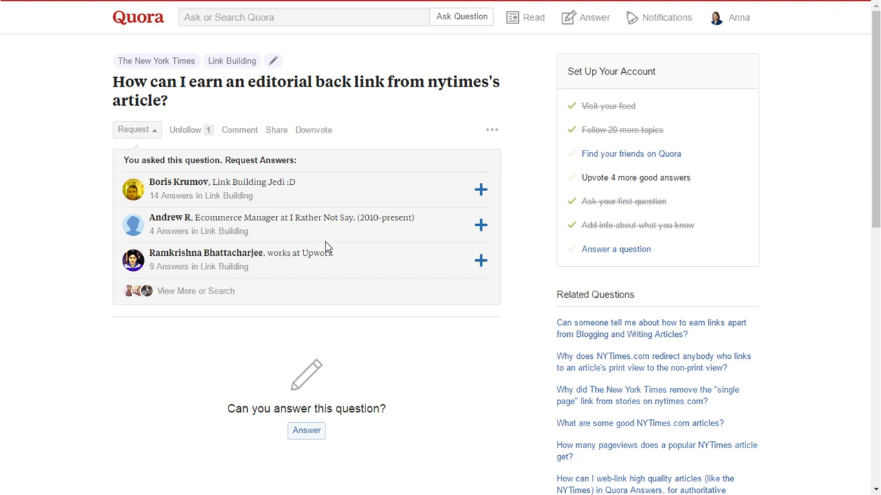
pyautogui.click(479, 190)
pyautogui.click(480, 225)
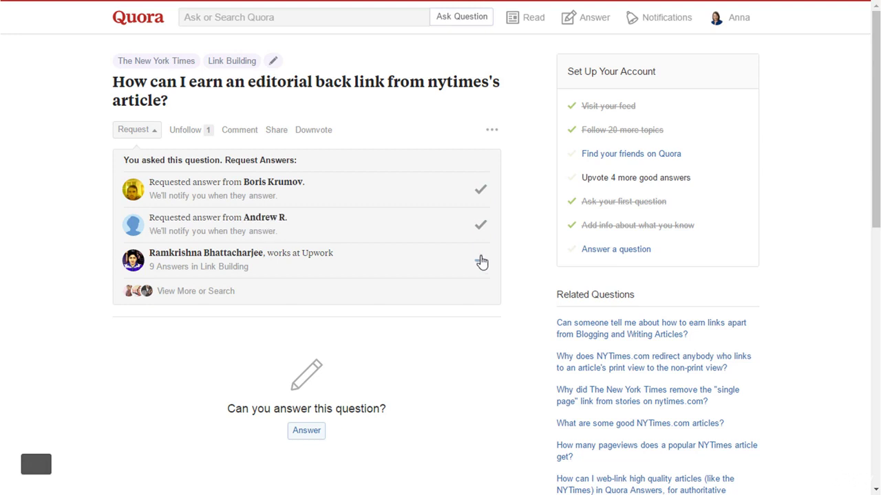
pyautogui.click(481, 261)
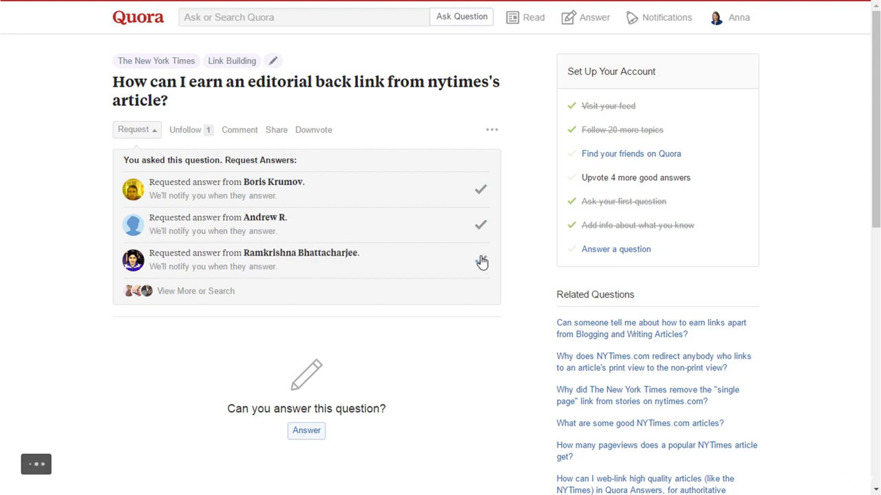
# From the full list of people to ask, request answers from two more SEO experts, then close the list
pyautogui.click(216, 300)
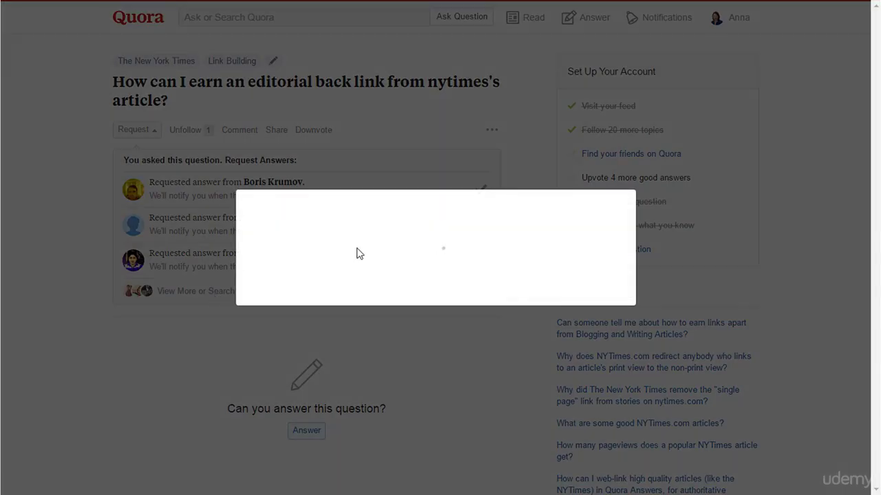
pyautogui.scroll(-2, 484, 279)
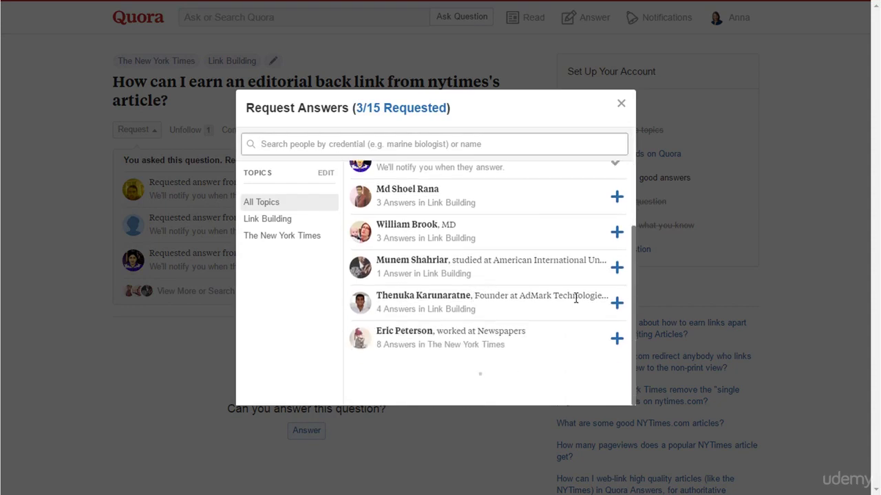
pyautogui.scroll(-3, 609, 313)
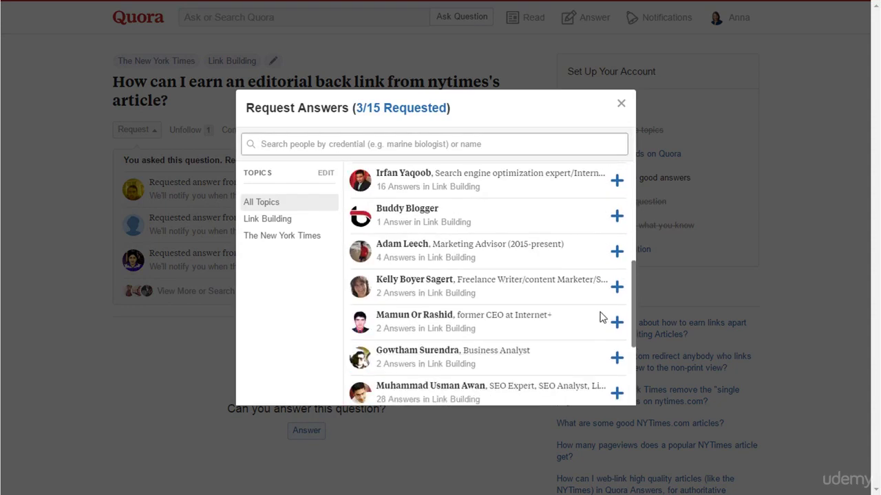
pyautogui.click(616, 392)
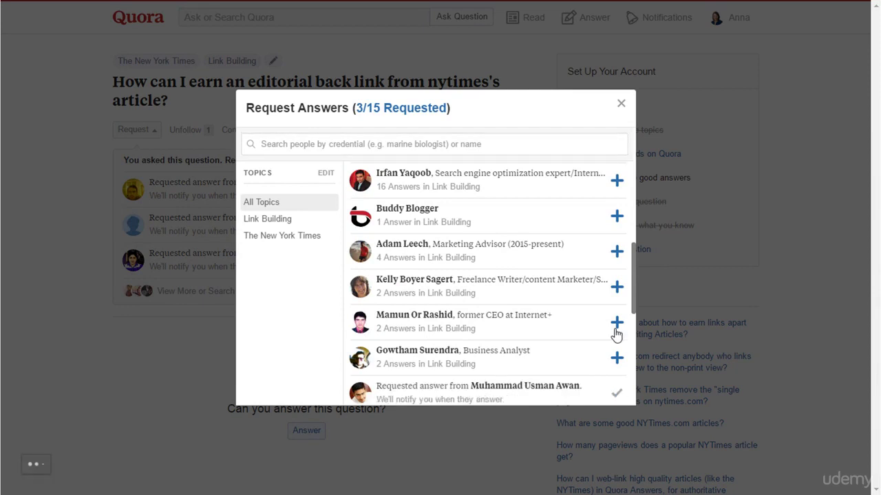
pyautogui.click(616, 182)
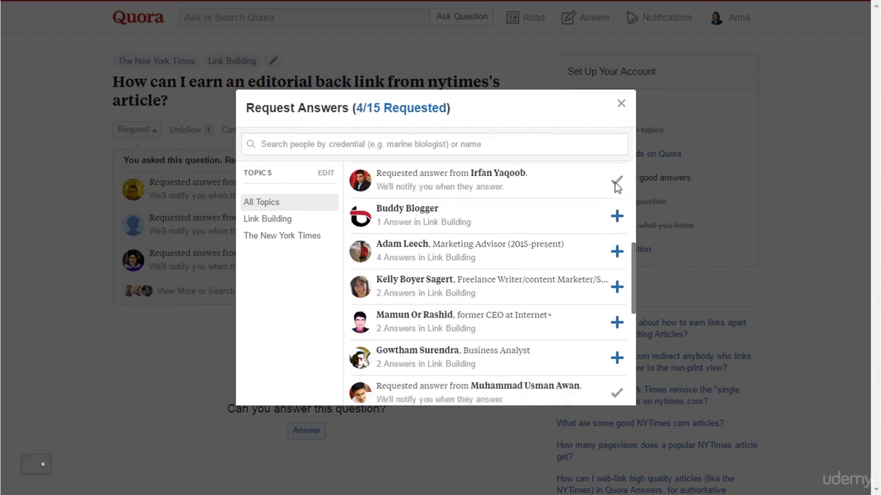
pyautogui.click(622, 105)
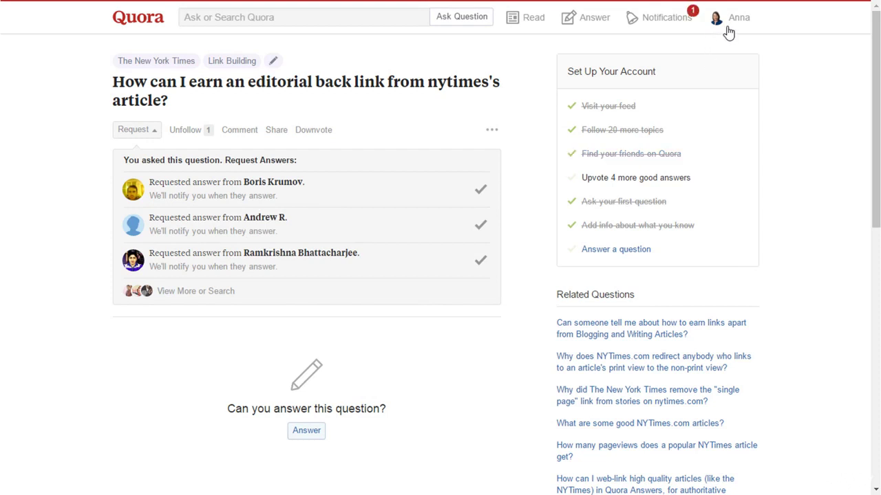
# From the profile, go to the SEO topic's unanswered questions and open 'What is your favorite SEO tactic?'
pyautogui.moveTo(727, 33)
pyautogui.click(701, 52)
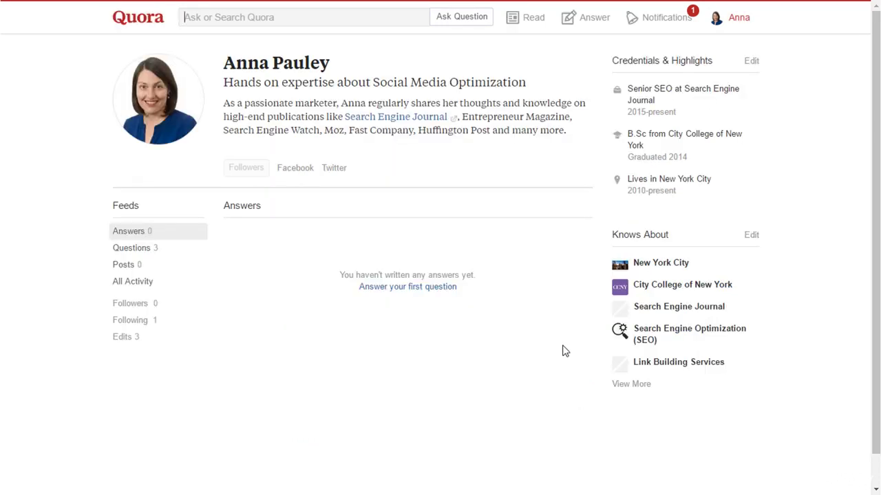
pyautogui.click(669, 336)
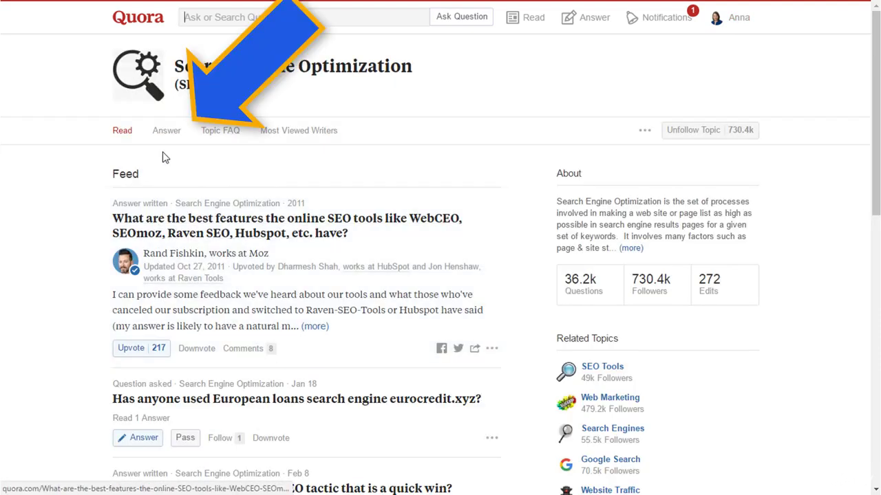
pyautogui.click(166, 136)
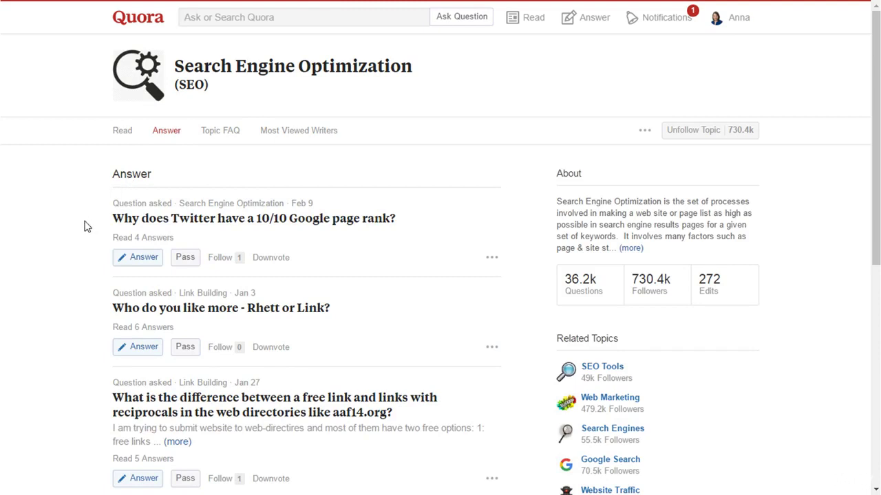
pyautogui.scroll(-3, 86, 227)
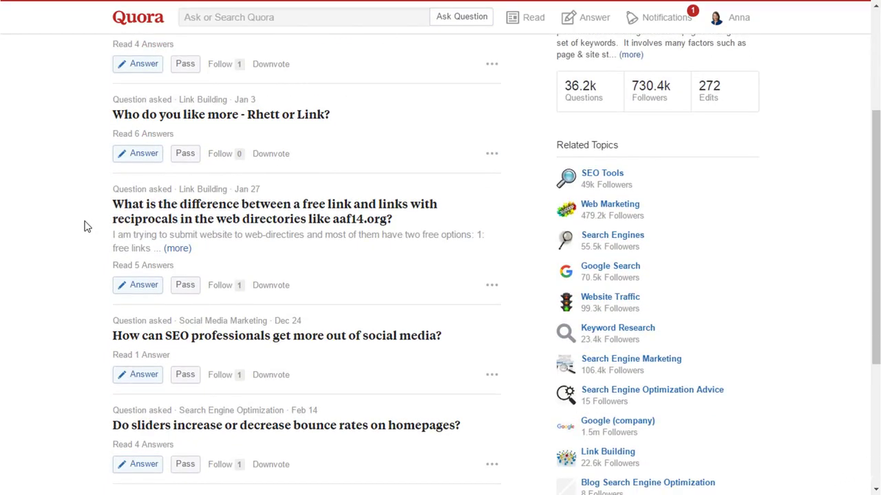
pyautogui.scroll(-8, 86, 227)
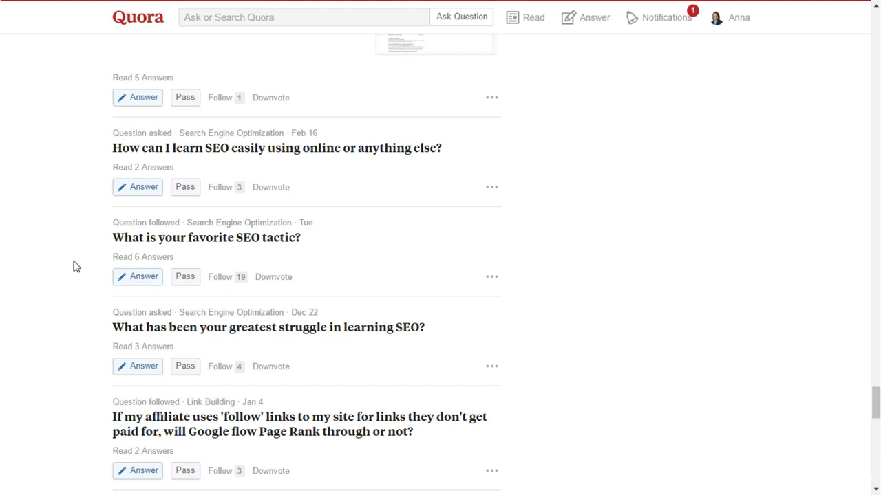
pyautogui.click(167, 241)
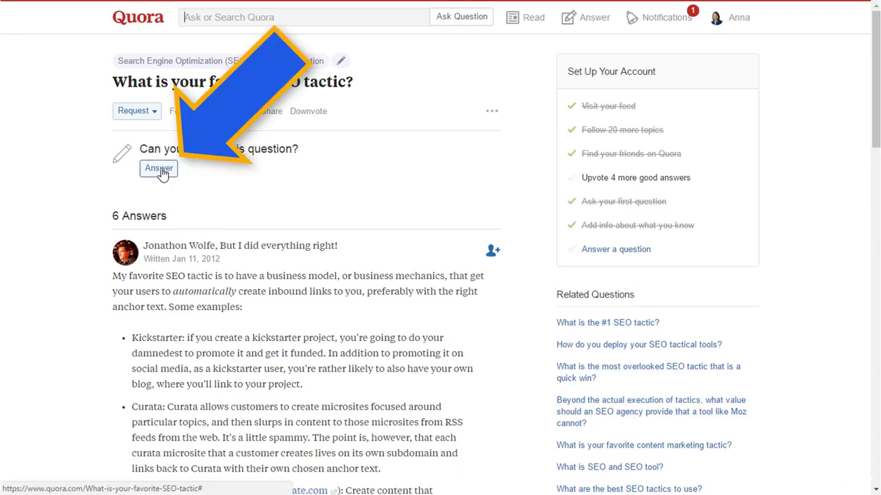
# Paste the prepared Advice Local business-mentions paragraph into a new answer and bring up its credential choices
pyautogui.click(160, 171)
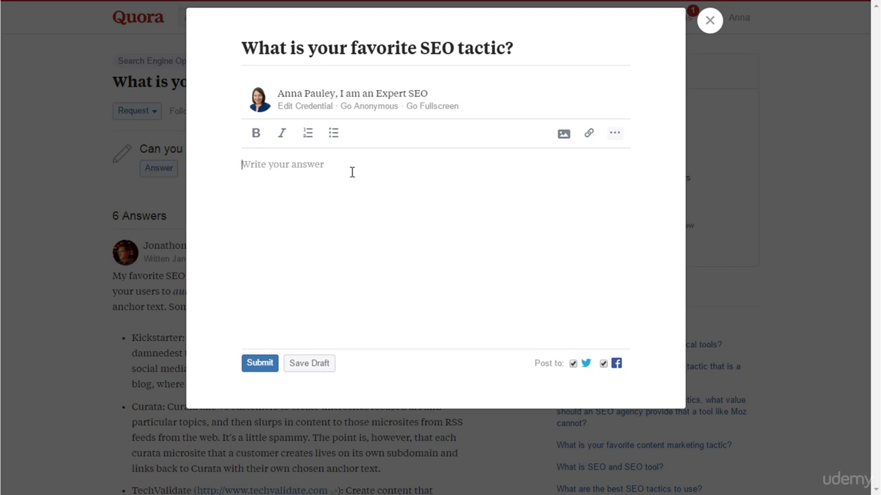
pyautogui.hotkey('ctrl', 'v')
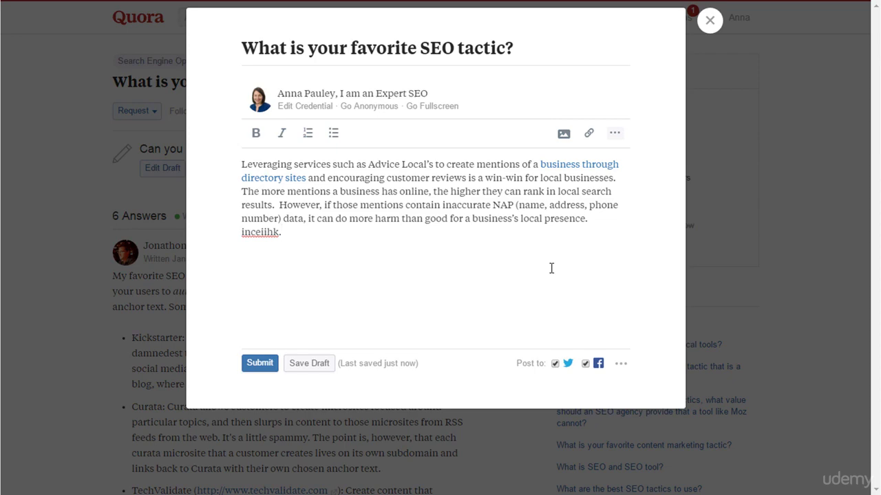
pyautogui.click(322, 114)
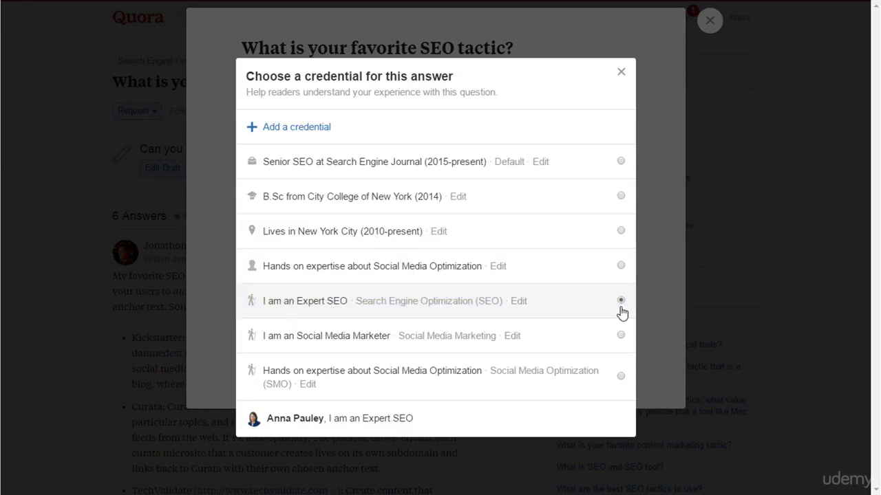
# Close the credential choices and make the answer anonymous, then undo that to keep the author's name shown
pyautogui.click(621, 73)
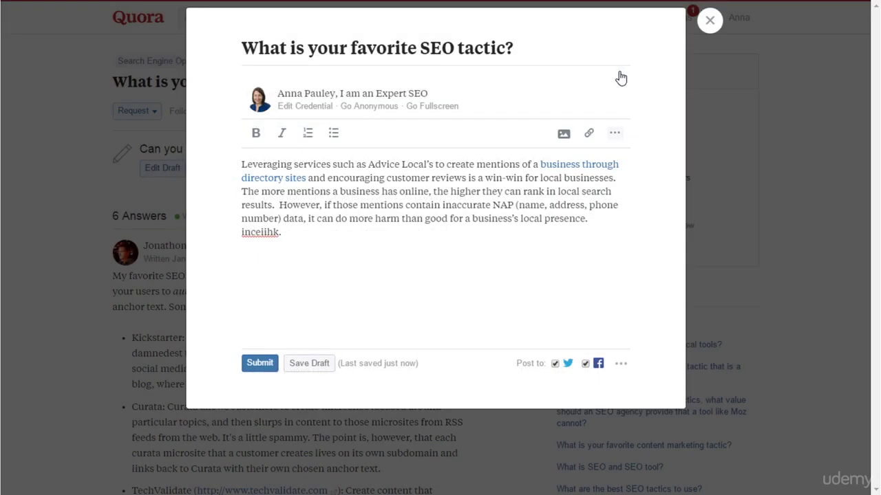
pyautogui.click(370, 108)
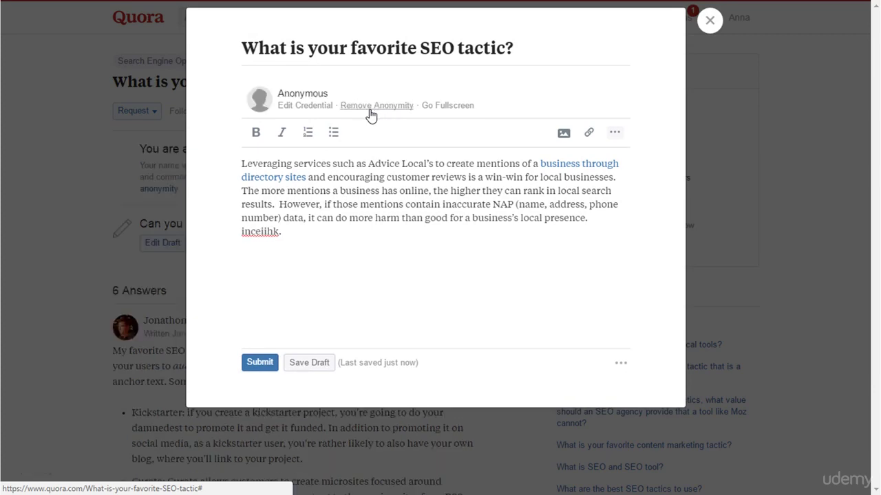
pyautogui.click(370, 107)
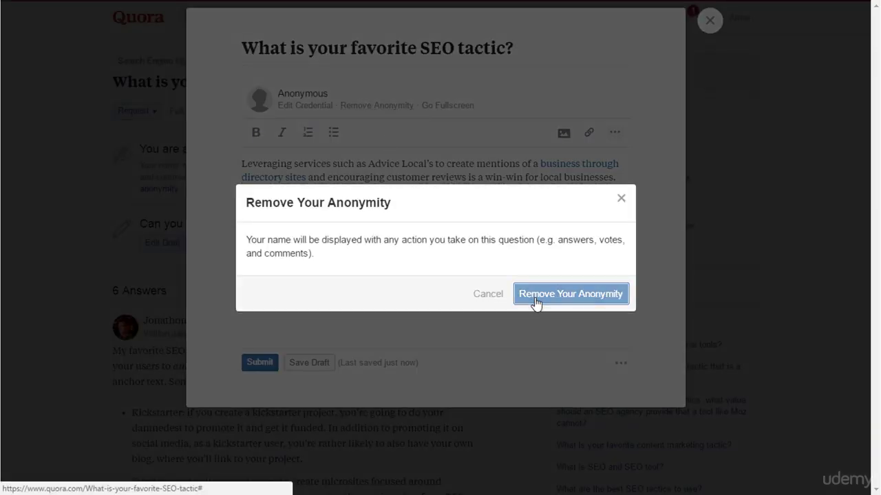
pyautogui.click(534, 301)
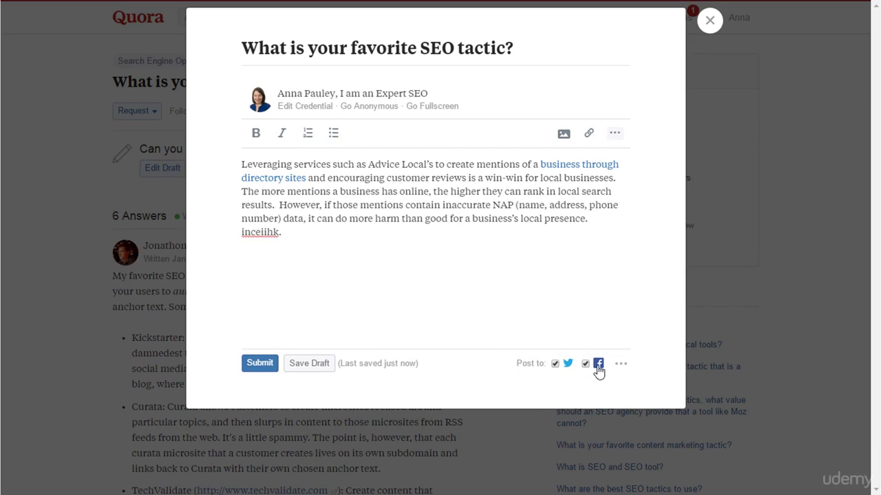
# Publish the answer with Twitter and Facebook sharing turned off
pyautogui.click(554, 365)
pyautogui.click(585, 364)
pyautogui.click(261, 366)
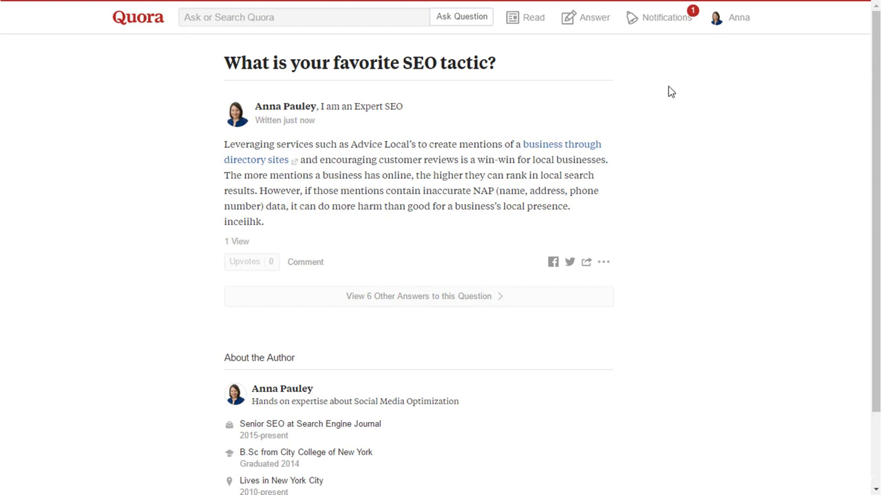
# Return to the own profile page from the name menu in the top bar
pyautogui.moveTo(738, 33)
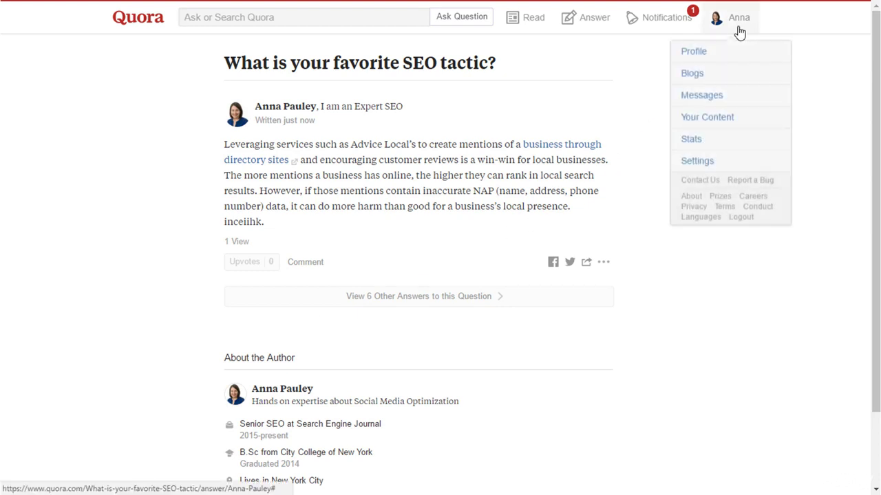
pyautogui.click(705, 57)
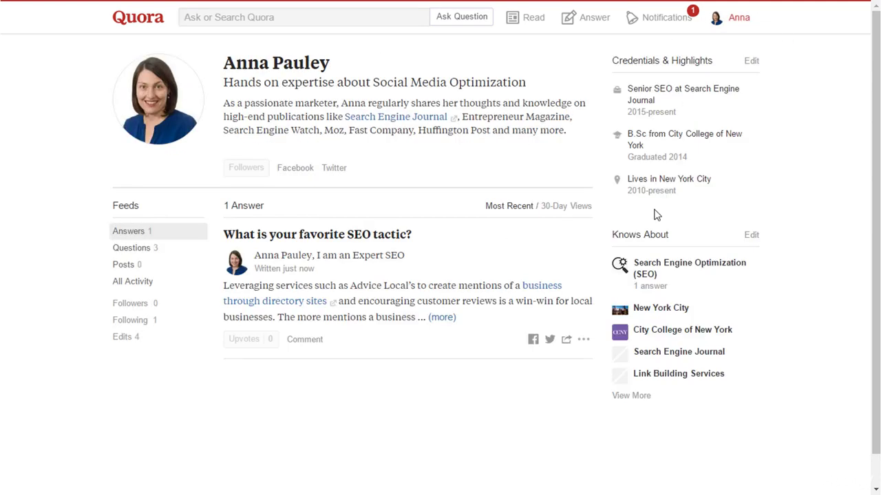